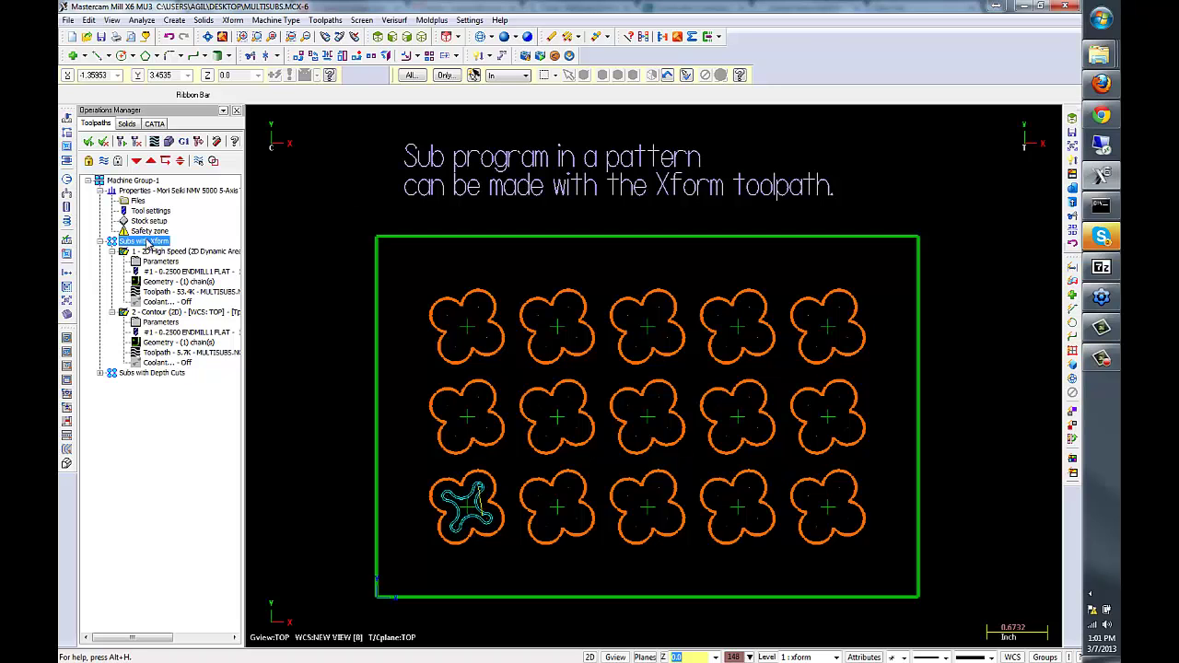
# - Backplot the toolpaths in the Subs with Xform group, scrubbing through the tool motion
pyautogui.click(156, 142)
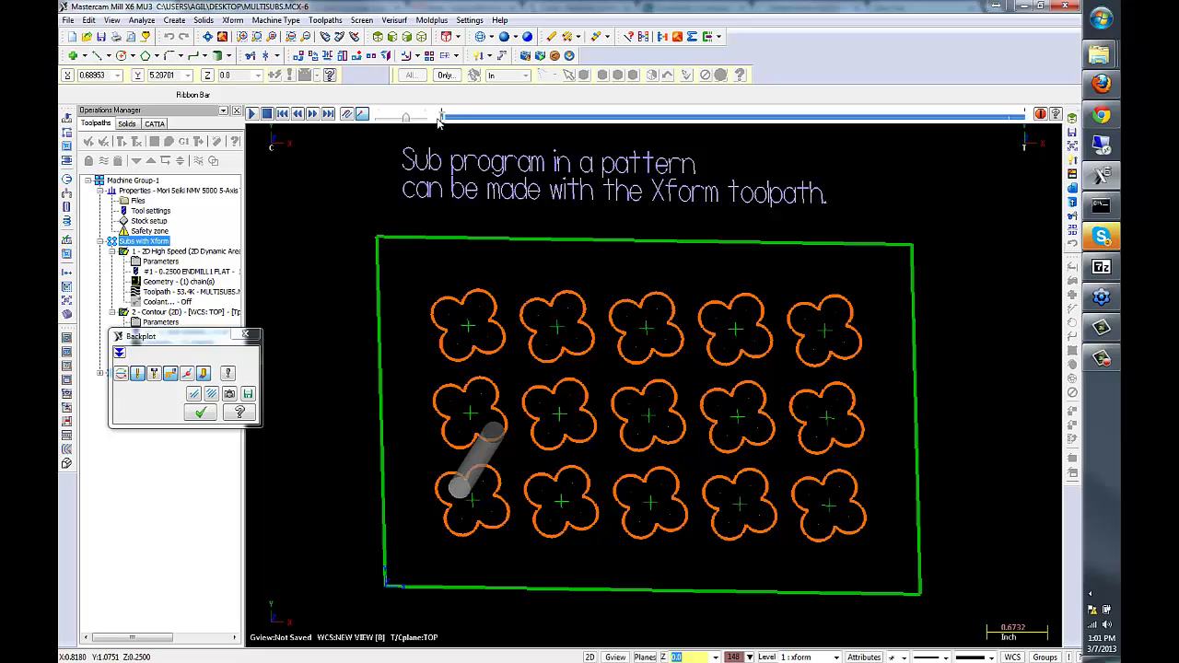
pyautogui.moveTo(445, 118)
pyautogui.mouseDown()
pyautogui.moveTo(656, 128)
pyautogui.moveTo(721, 158)
pyautogui.moveTo(776, 161)
pyautogui.mouseUp()
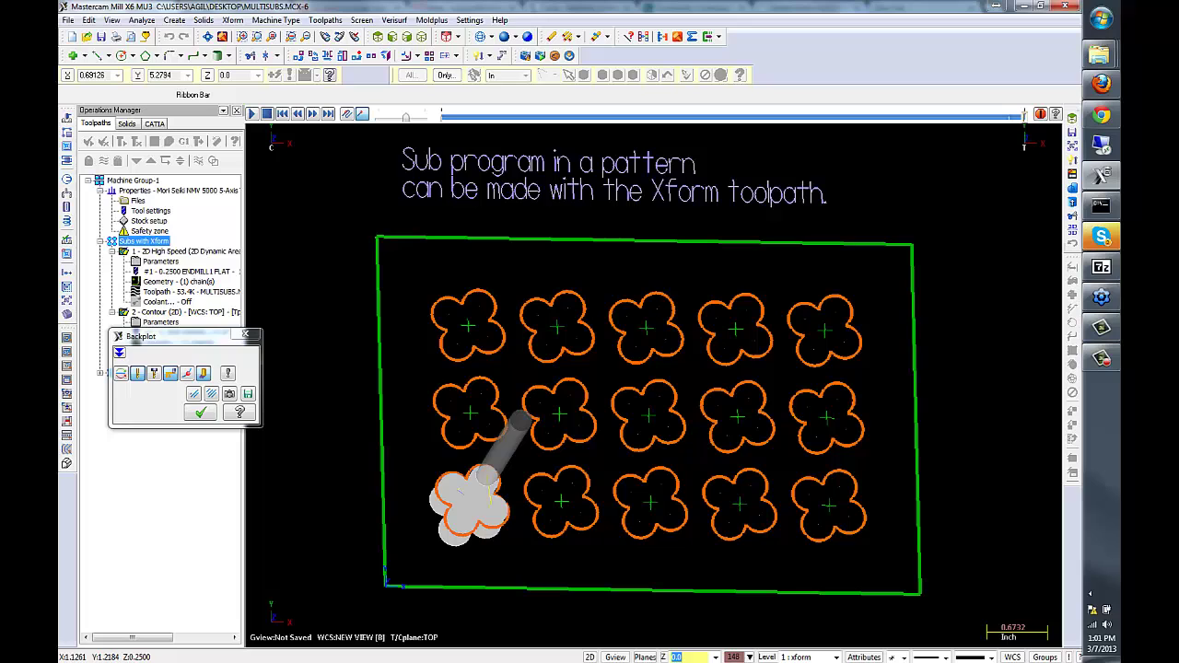
pyautogui.click(246, 334)
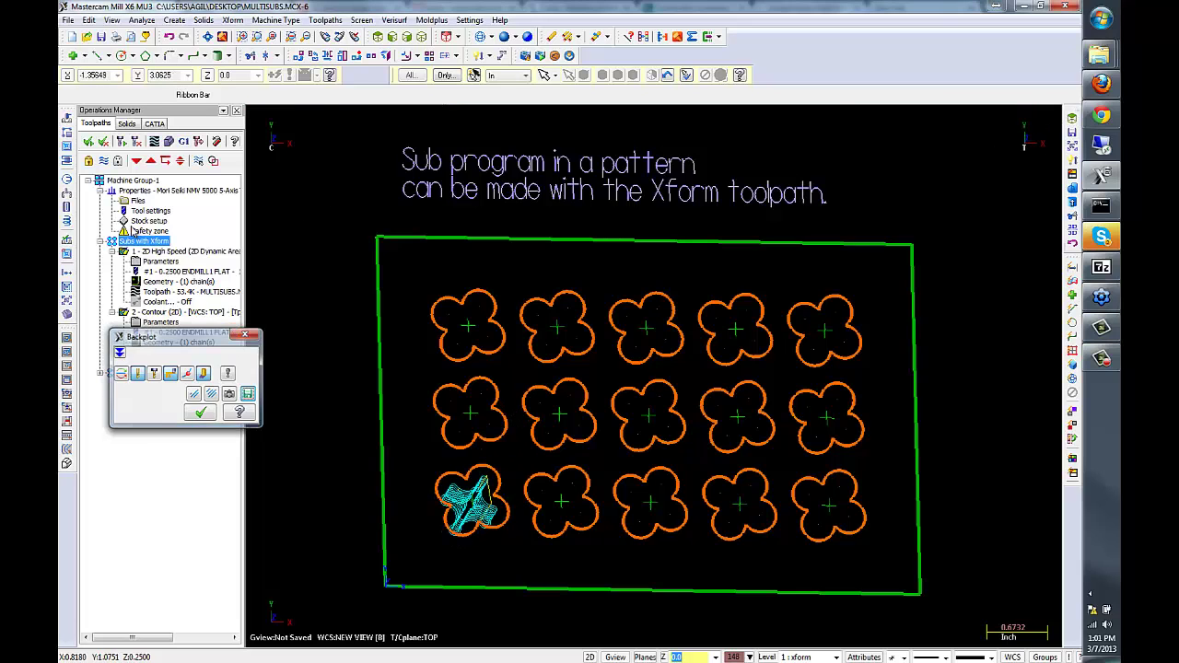
# - Run a solid verification of the Subs with Xform toolpaths on the stock, and close it
pyautogui.click(168, 141)
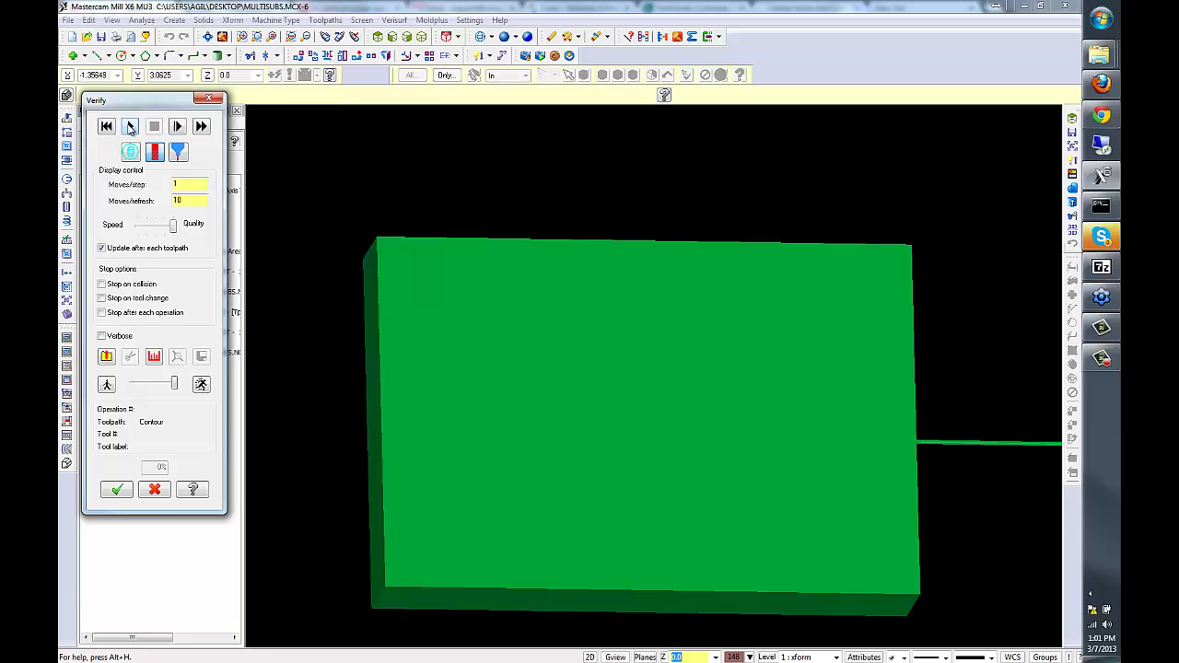
pyautogui.click(130, 126)
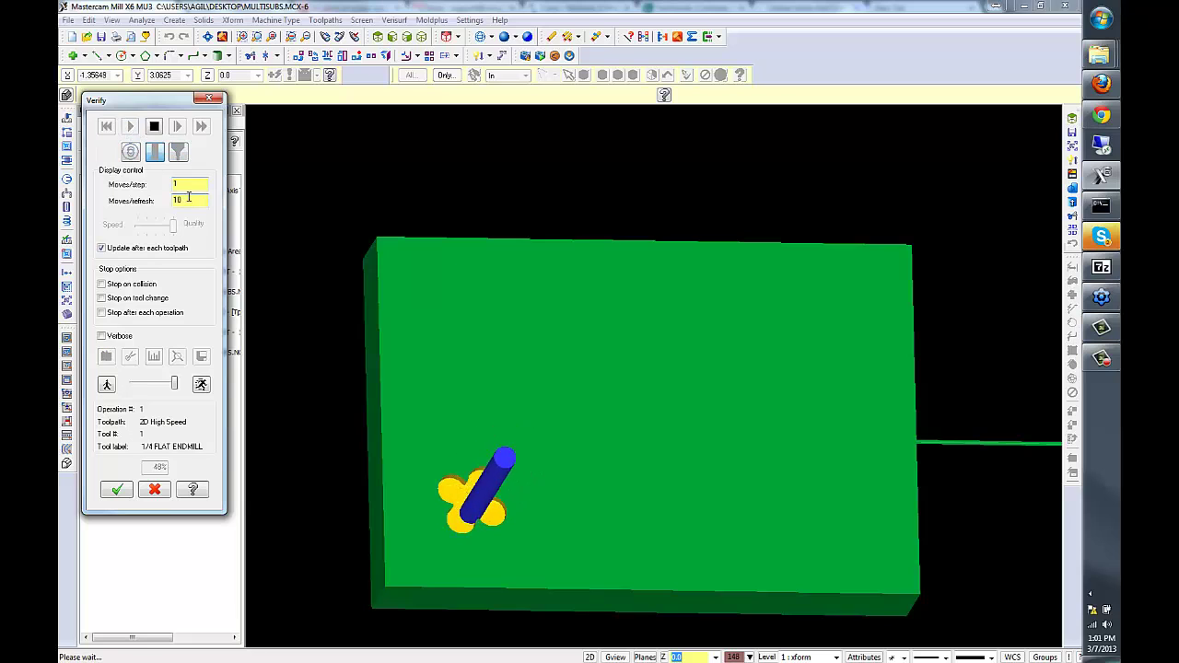
pyautogui.click(208, 98)
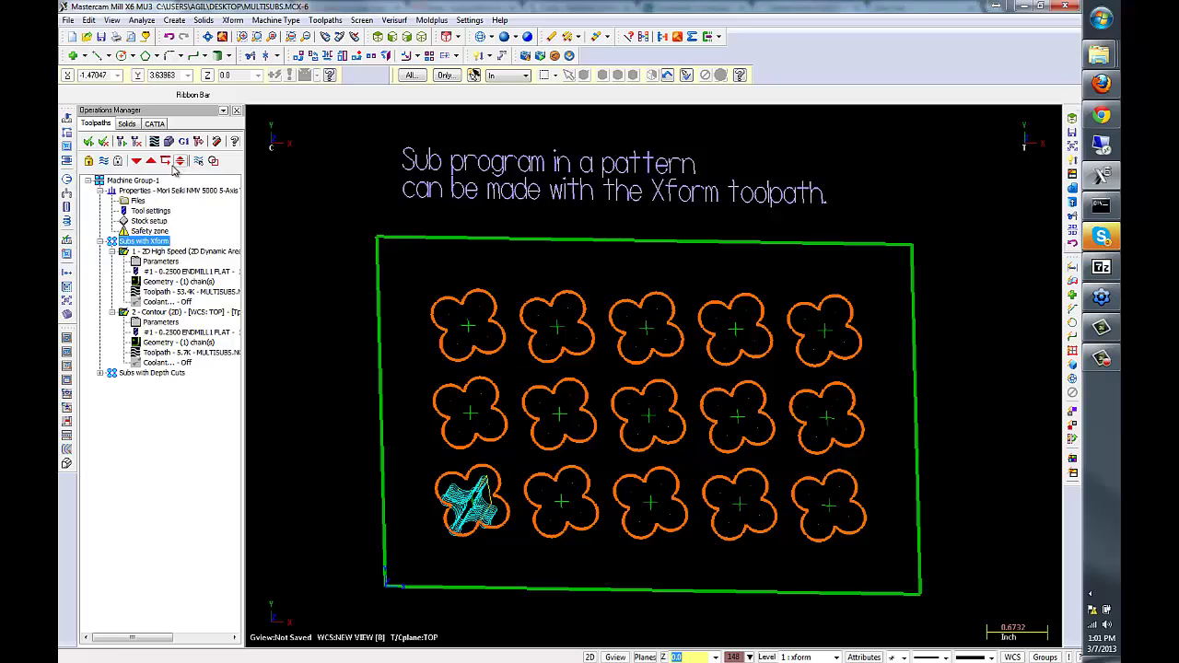
# - Insert a Transform toolpath after the 2D contour operation, with the Subs with Xform group as source and the Coordinate method
pyautogui.click(184, 312)
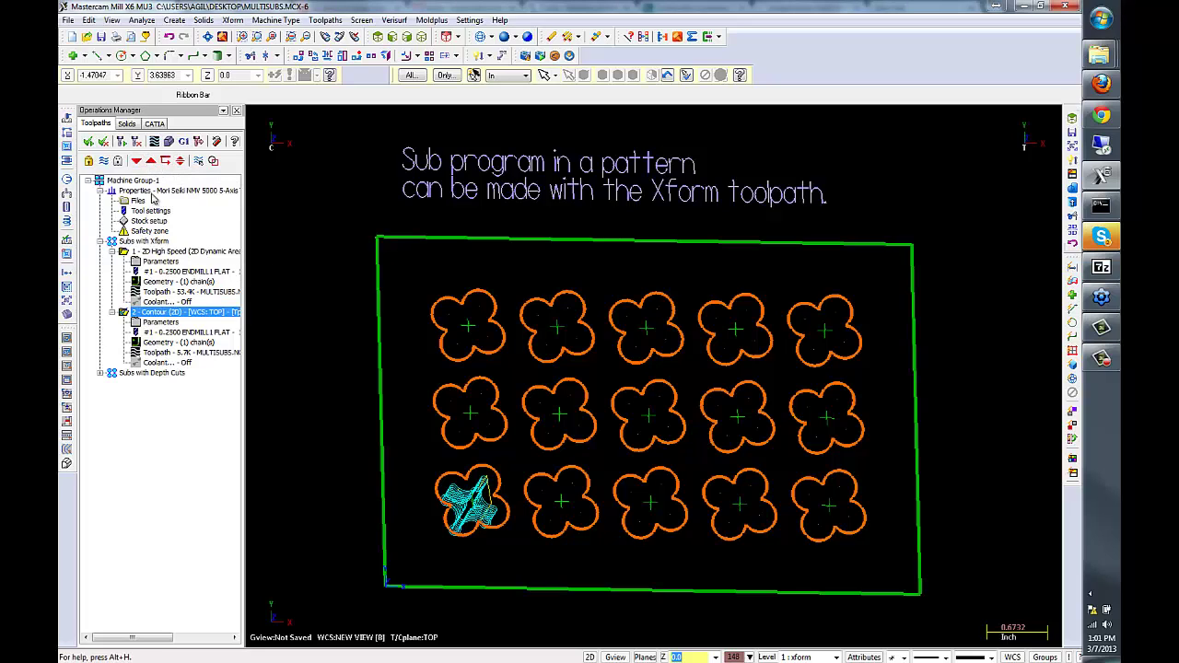
pyautogui.click(166, 161)
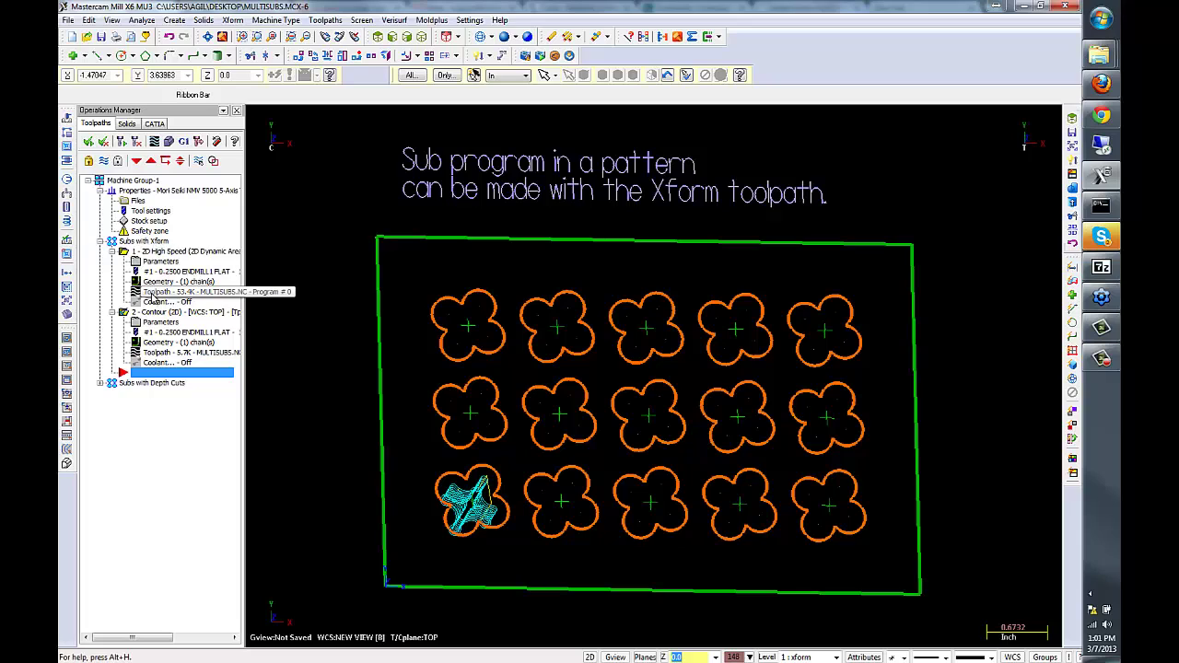
pyautogui.click(326, 19)
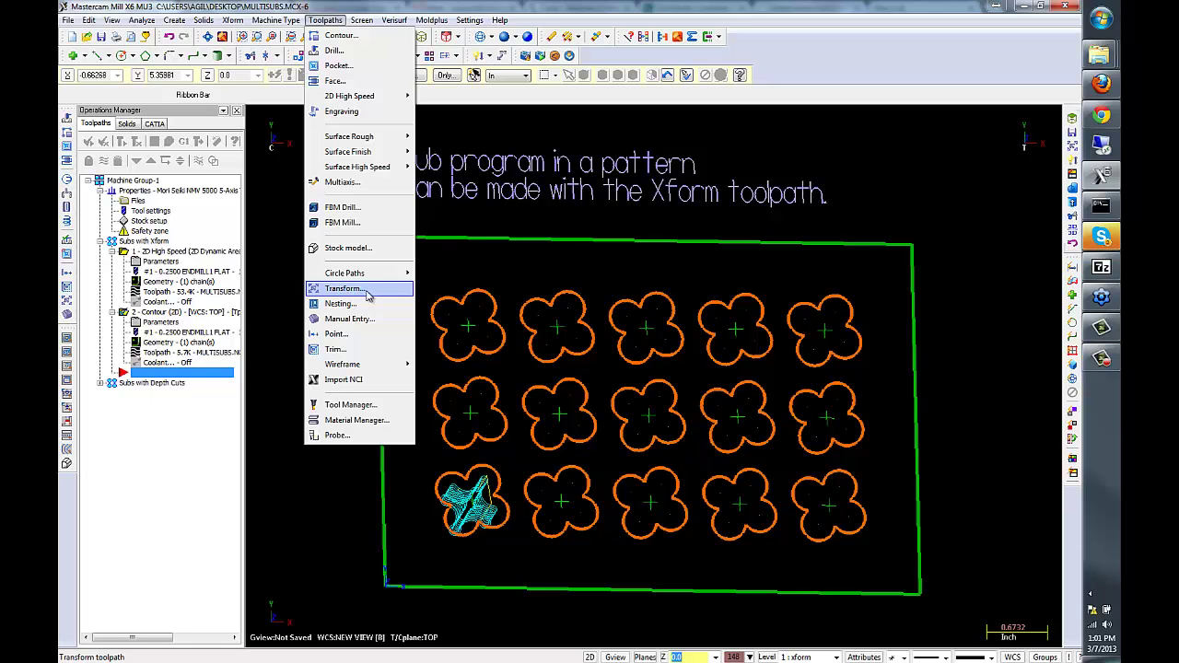
pyautogui.click(370, 291)
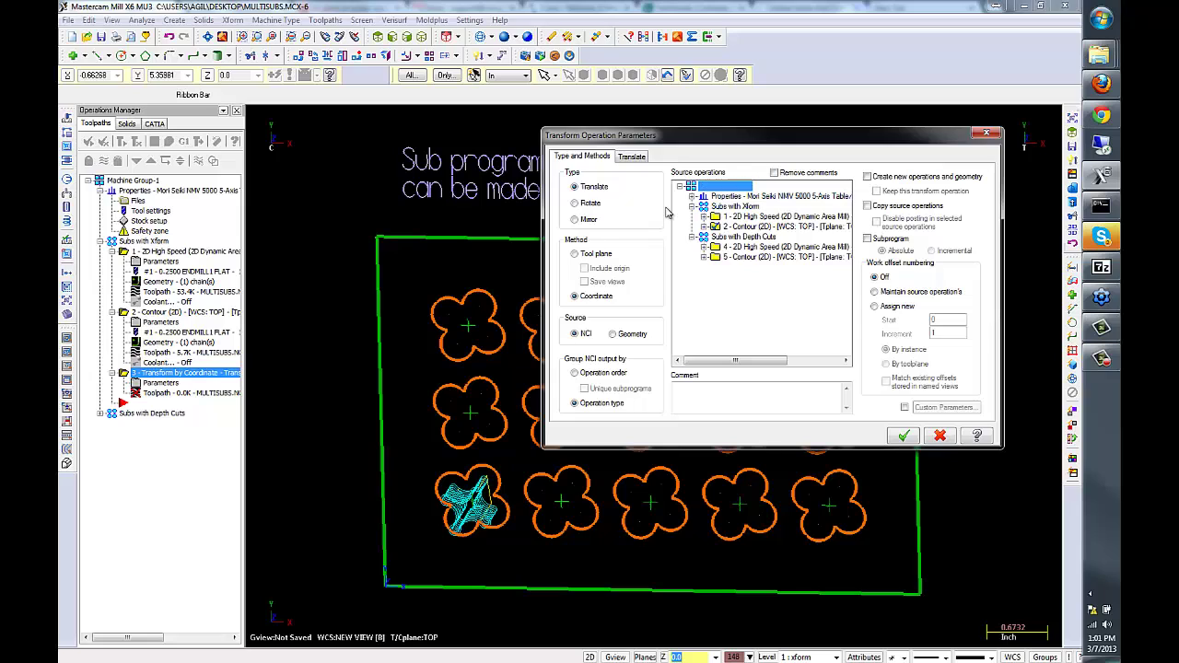
pyautogui.click(750, 208)
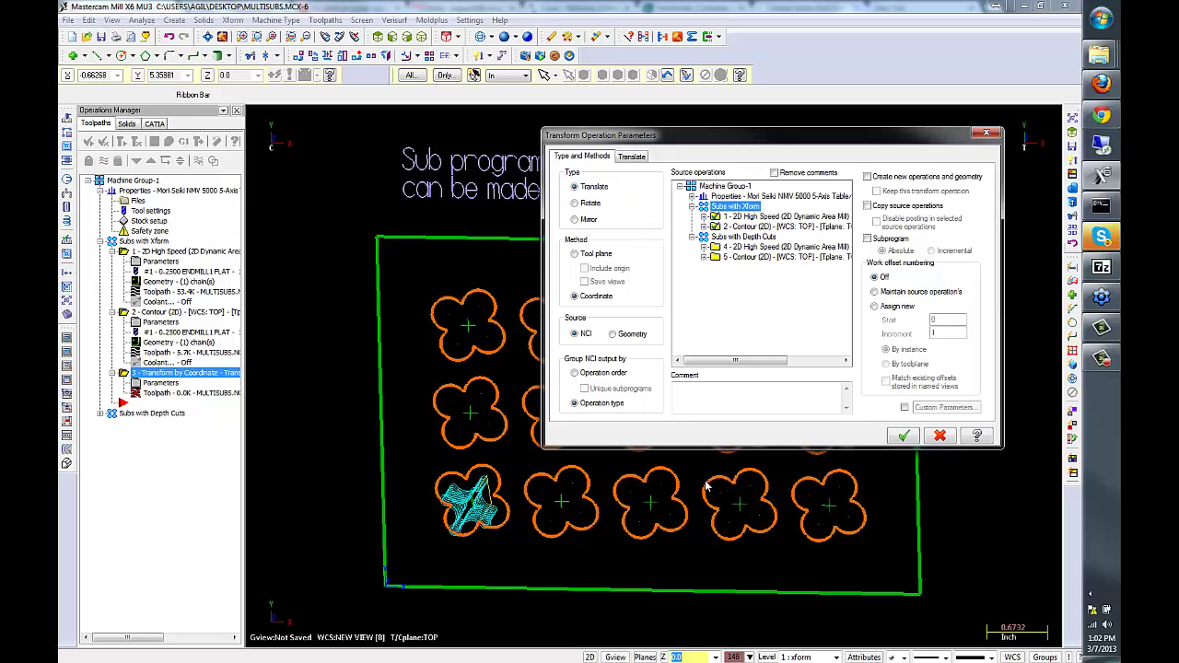
pyautogui.click(575, 254)
pyautogui.click(583, 298)
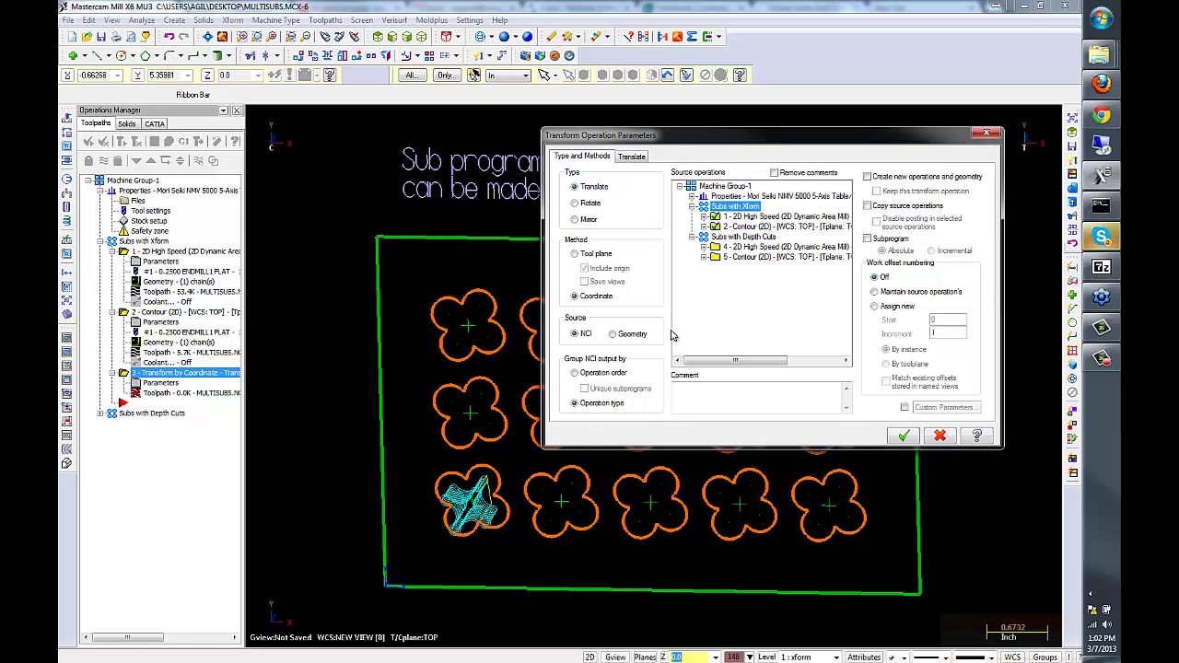
# - Enable Copy source operations with posting disabled in the selected sources, and turn on Subprogram output as Incremental
pyautogui.click(869, 208)
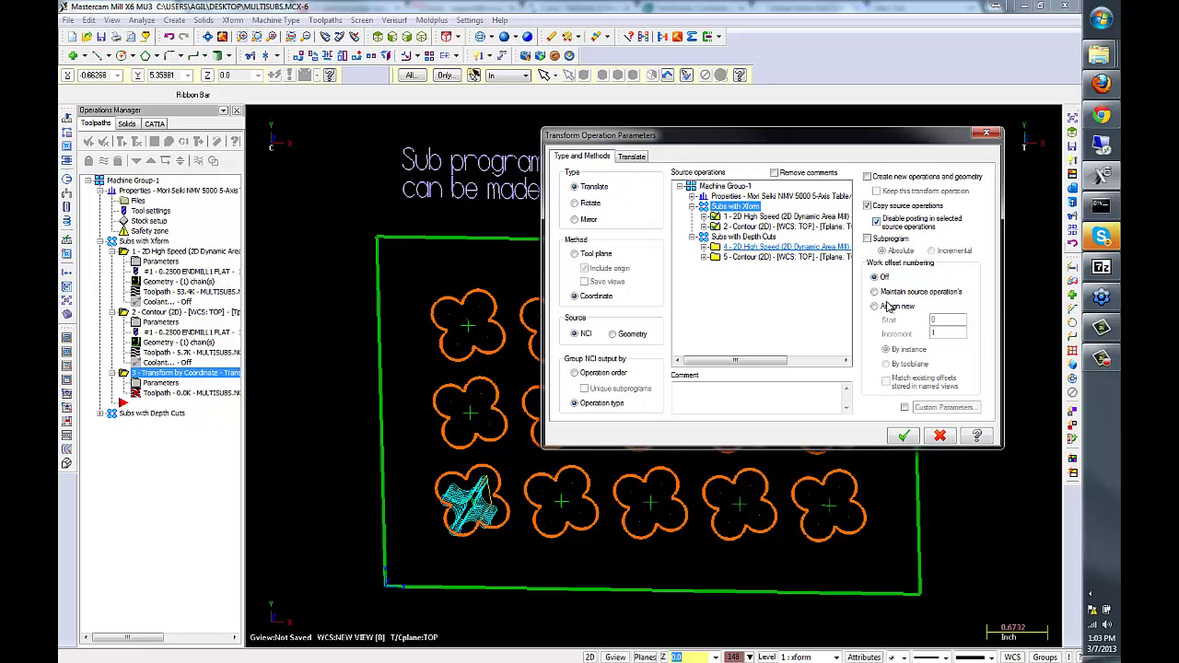
pyautogui.click(869, 238)
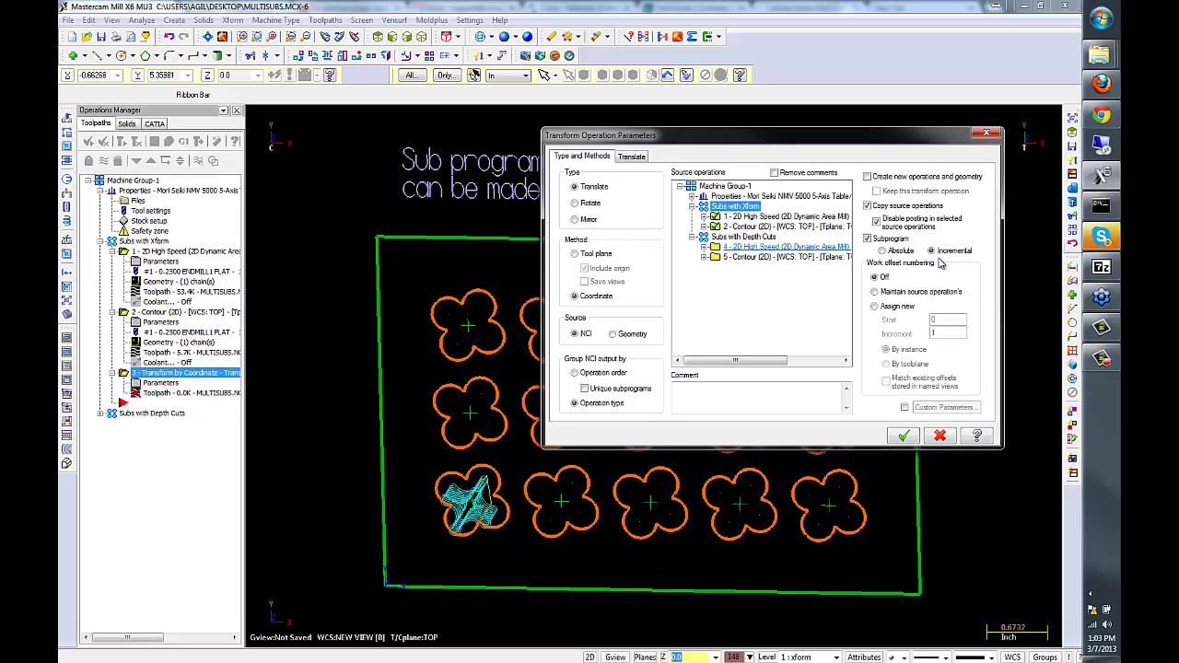
pyautogui.click(883, 251)
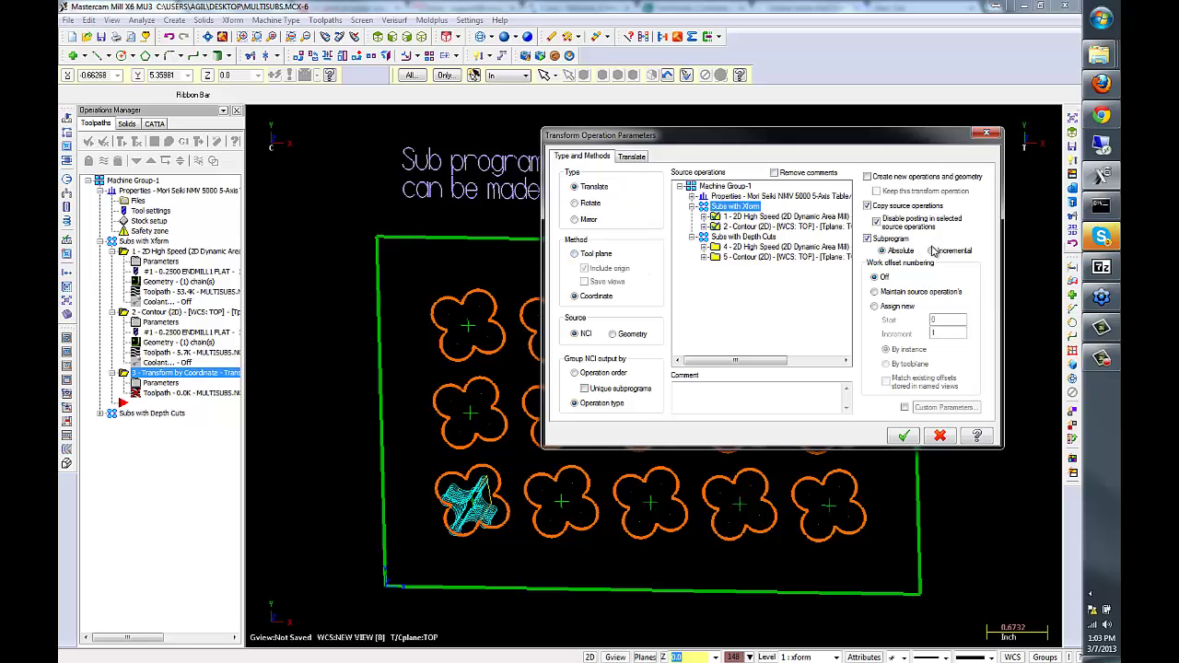
pyautogui.click(931, 250)
# - Set the rectangular translate pattern to 5 instances in X and 3 in Y, and generate the transform toolpath
pyautogui.click(631, 157)
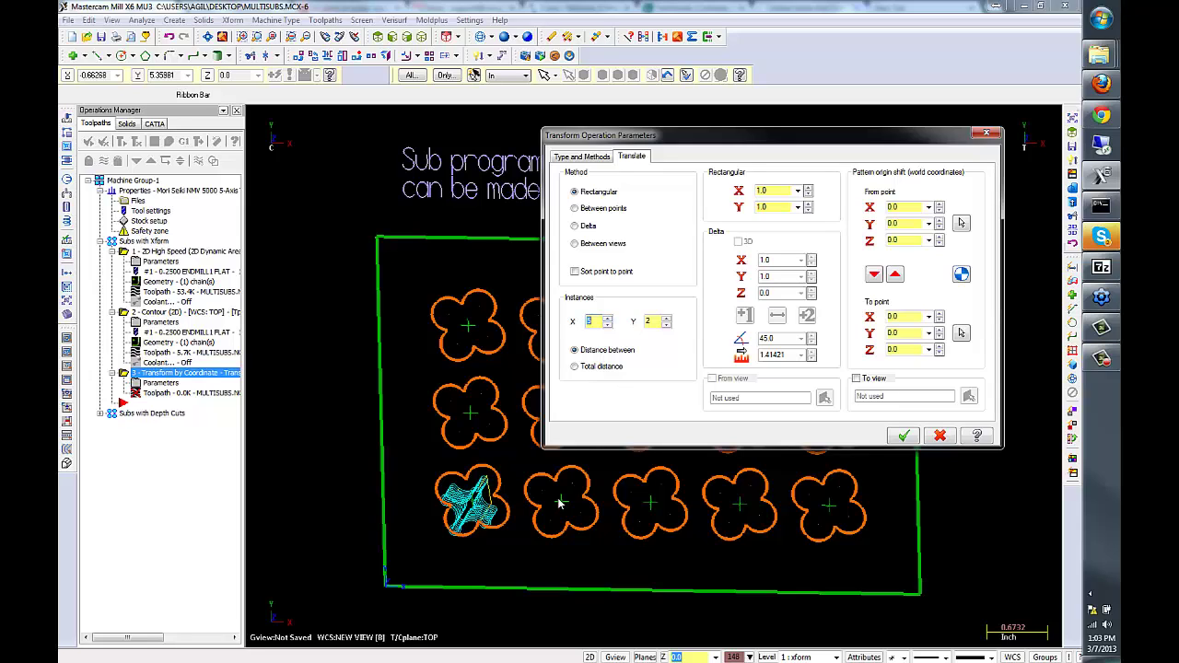
pyautogui.click(667, 319)
pyautogui.click(900, 435)
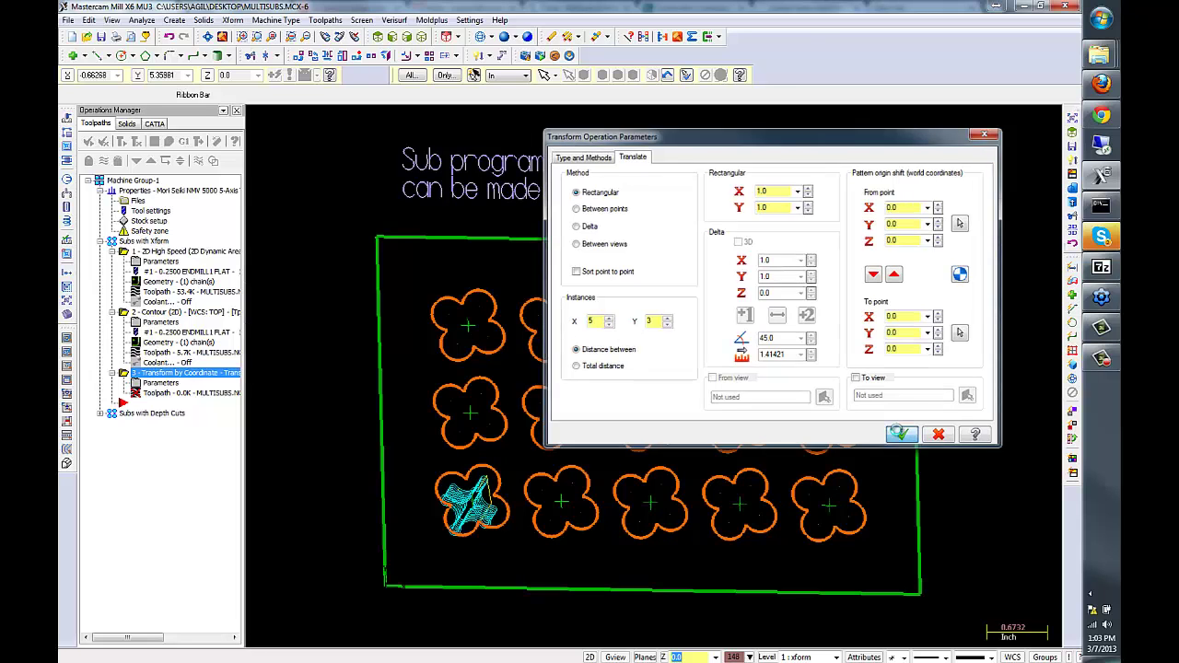
# - Backplot the transform operation to check the tool motion across the whole pattern
pyautogui.click(204, 374)
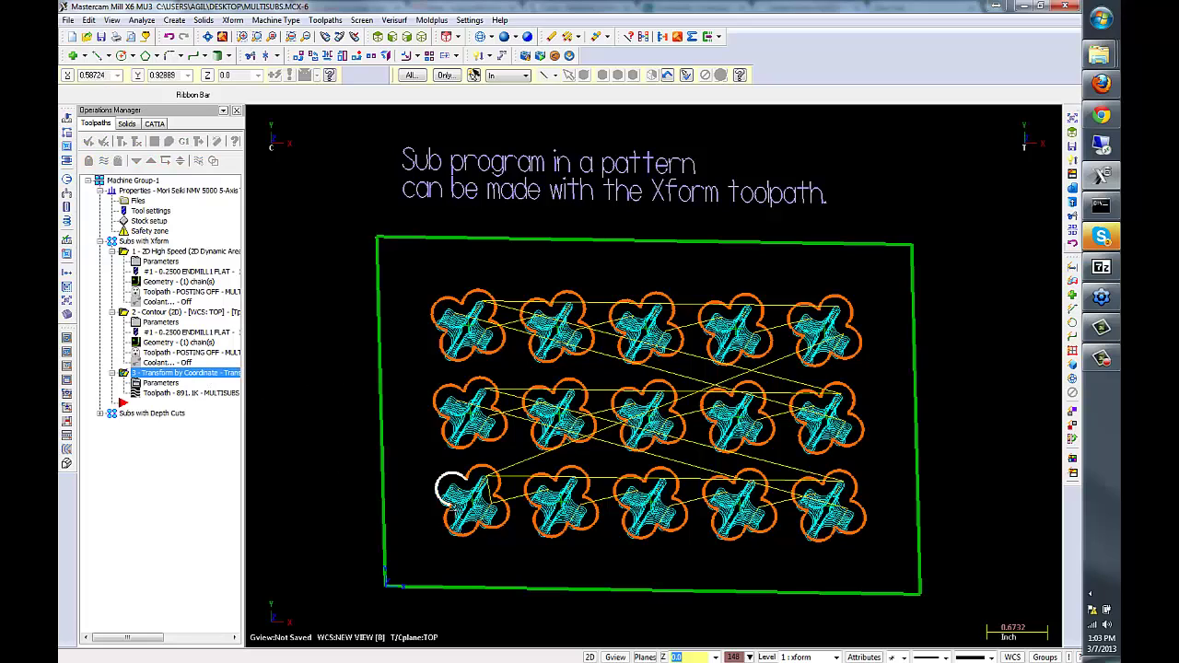
pyautogui.click(154, 142)
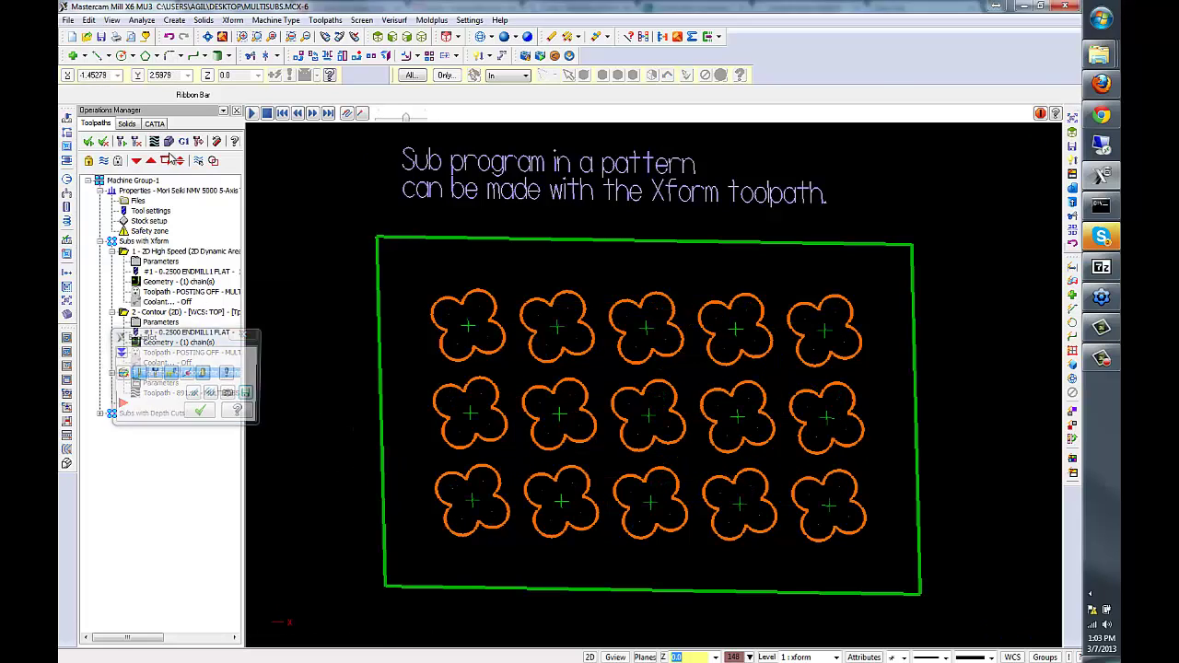
pyautogui.moveTo(182, 360); pyautogui.dragTo(177, 434)
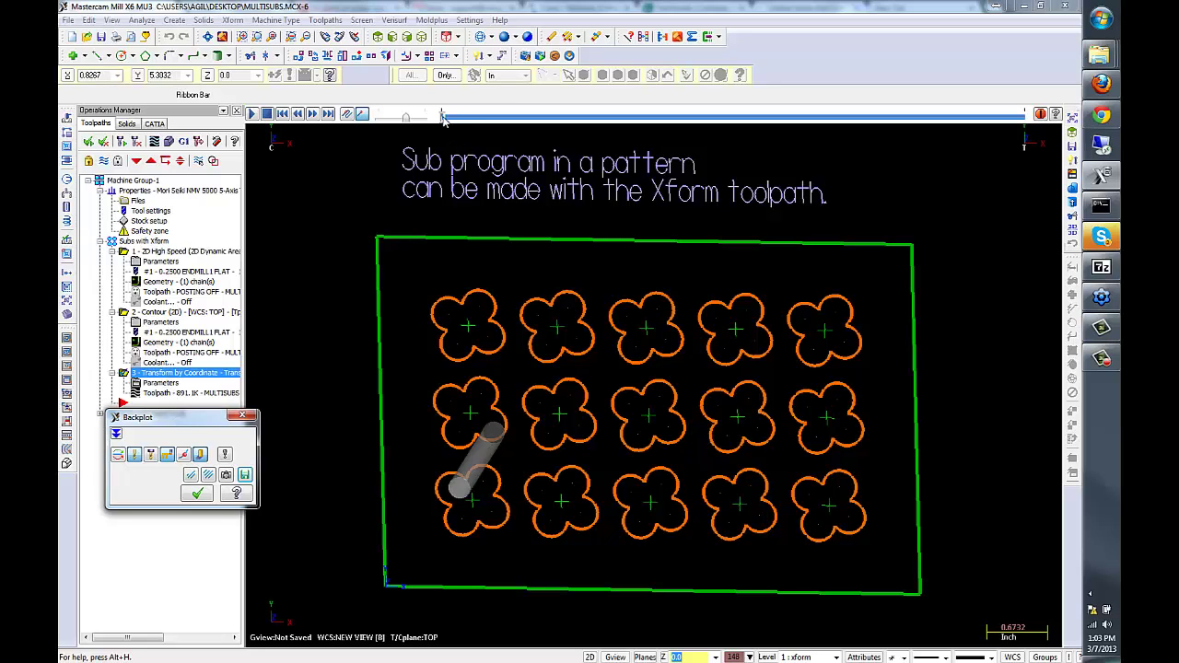
pyautogui.moveTo(443, 120); pyautogui.dragTo(433, 212)
pyautogui.click(243, 416)
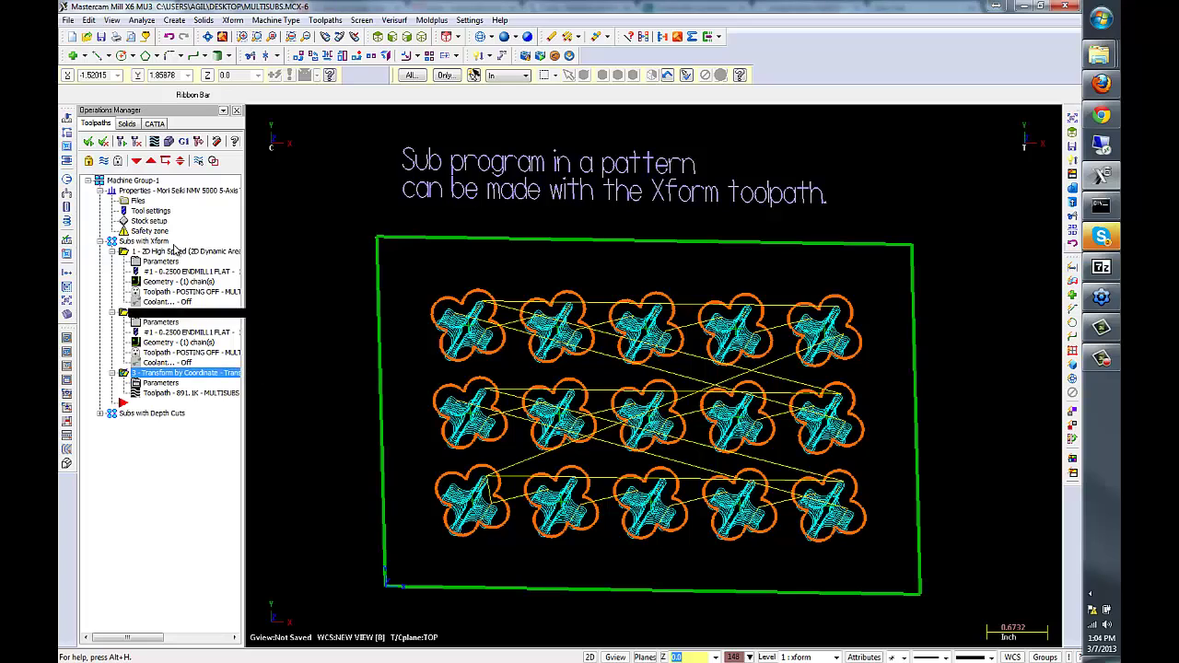
# - Post only the selected transform operation to an NC file, declining to post all operations
pyautogui.click(183, 141)
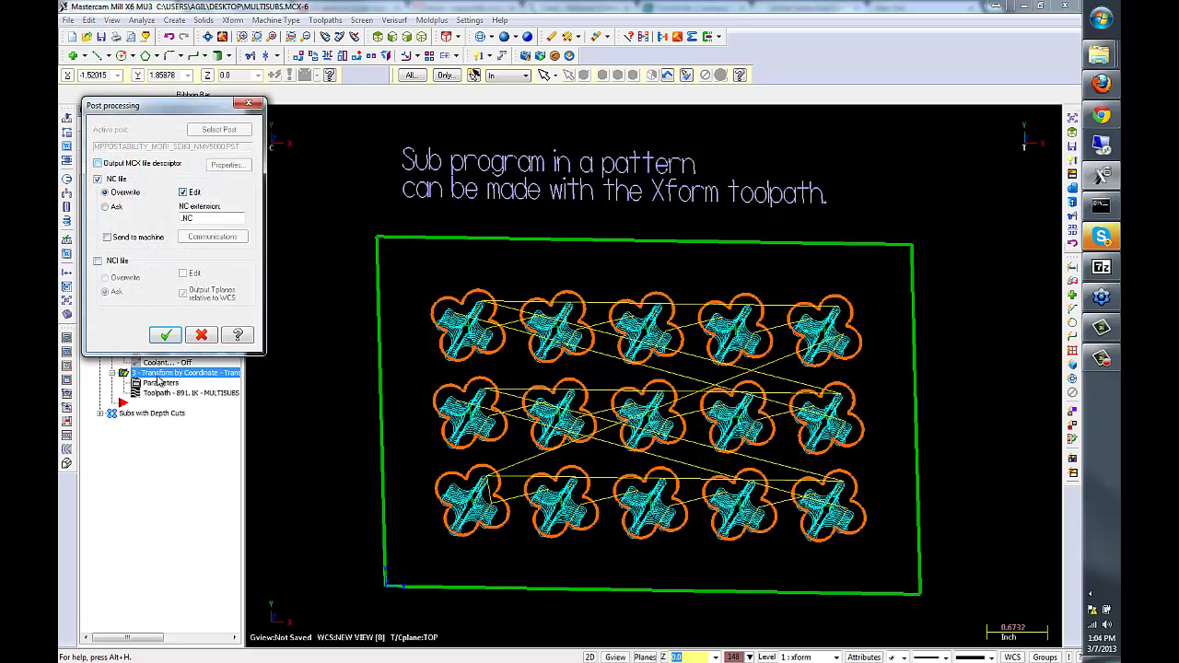
pyautogui.click(166, 334)
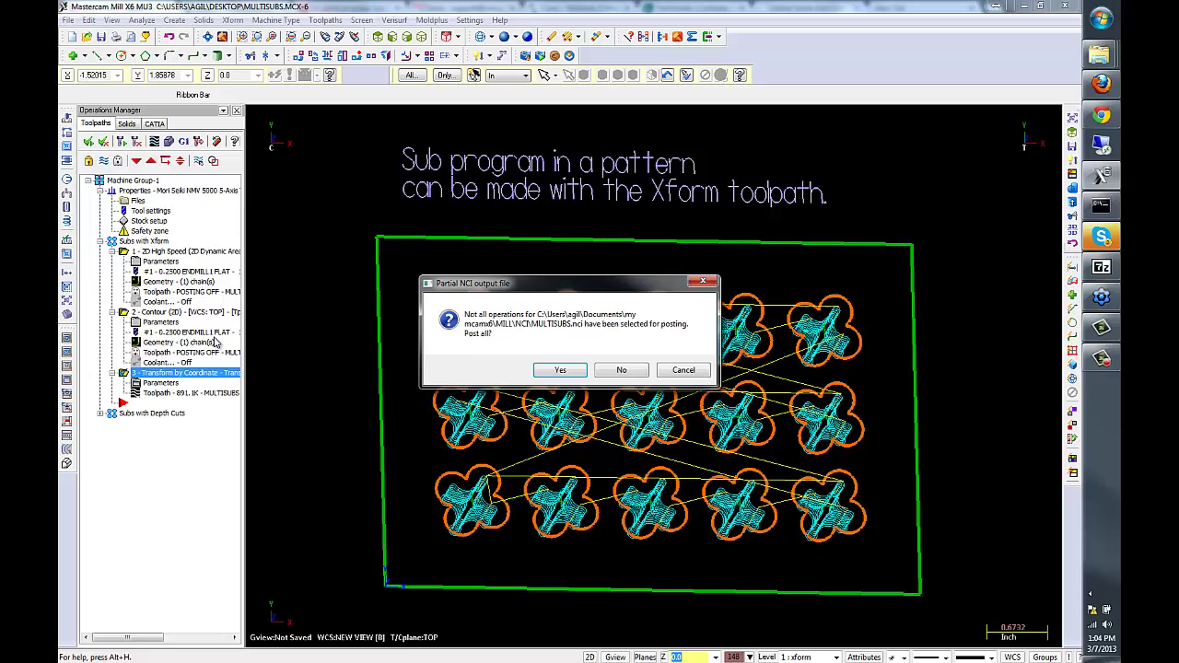
pyautogui.click(640, 370)
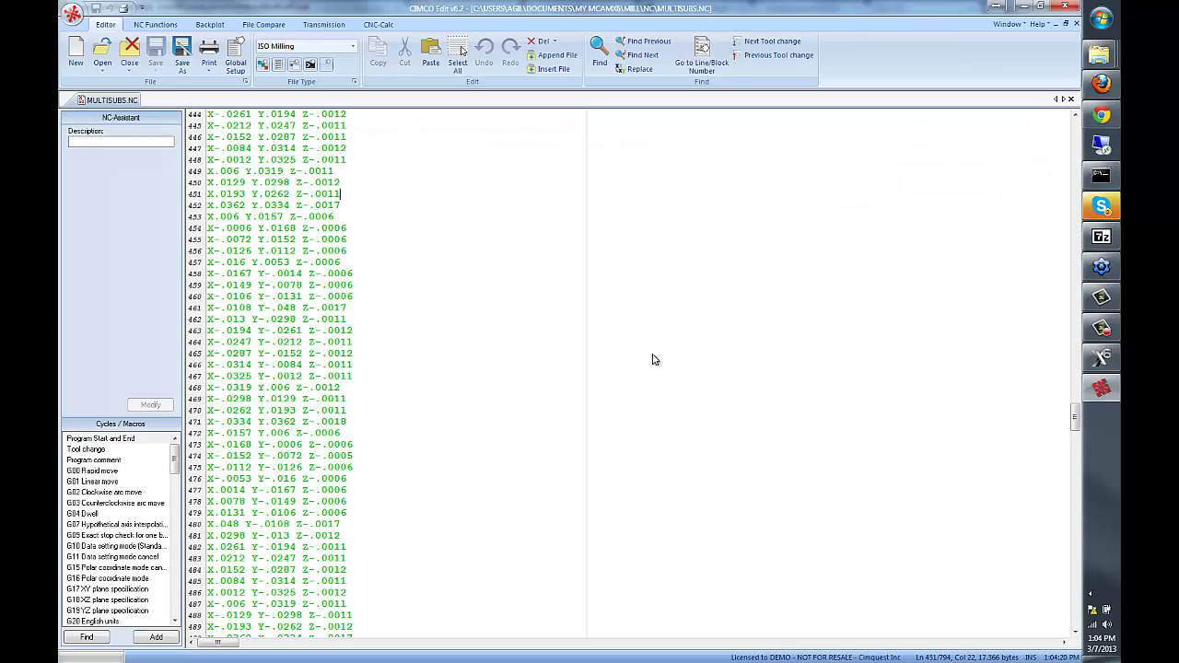
# - Examine the posted code from the start, reviewing the M98 calls to P0001 and P0002, their positions and the O0001 subprogram
pyautogui.moveTo(1075, 418); pyautogui.dragTo(1078, 115)
pyautogui.scroll(-5, 313, 433)
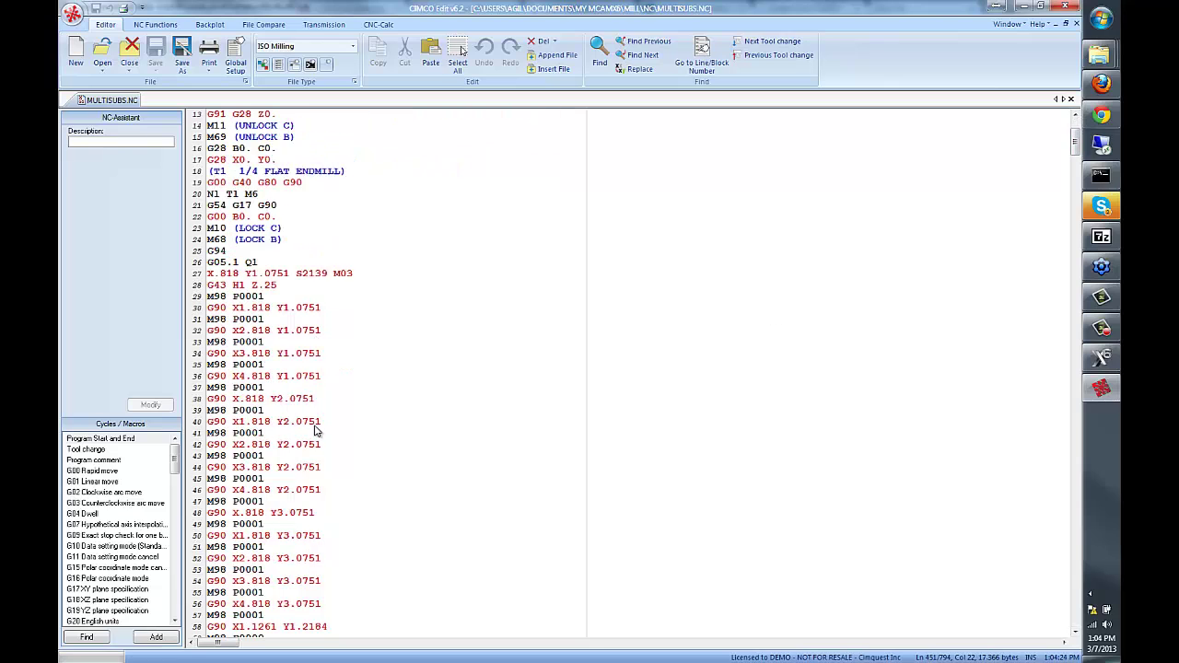
pyautogui.doubleClick(238, 239)
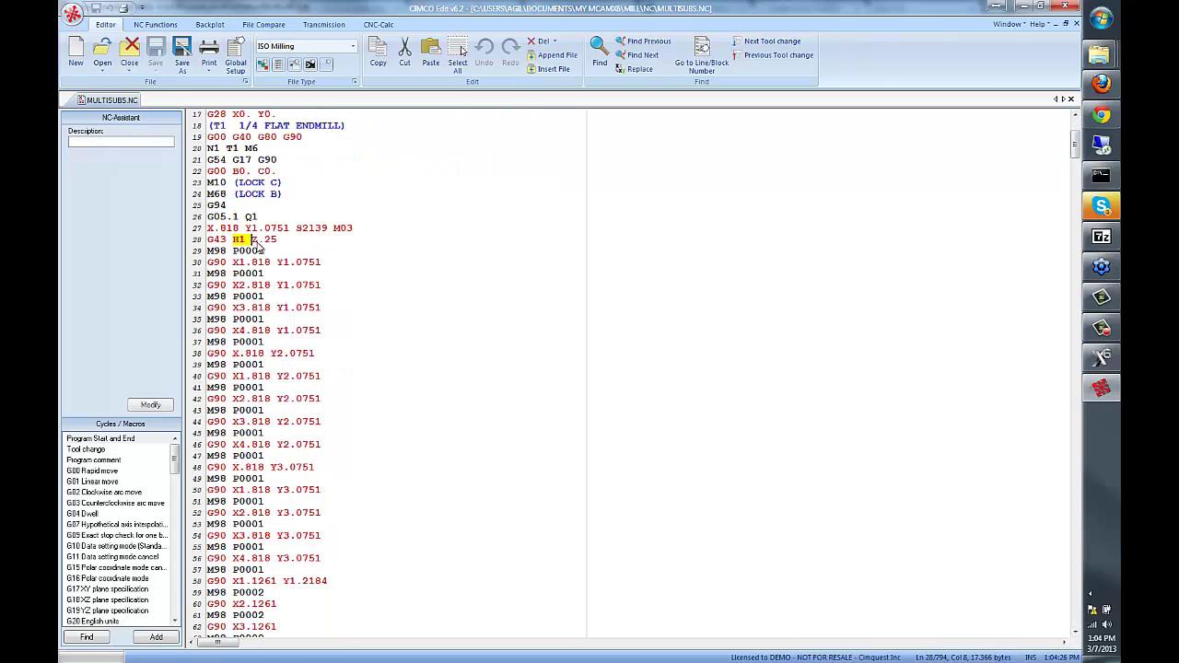
pyautogui.doubleClick(245, 262)
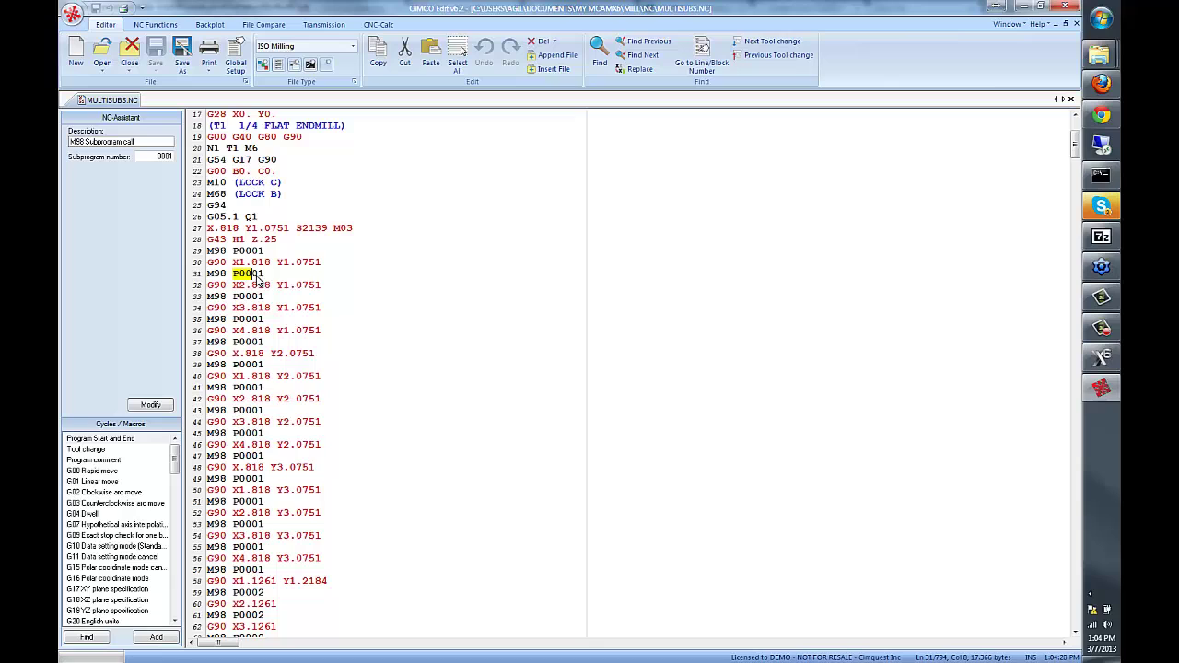
pyautogui.click(263, 274)
pyautogui.scroll(-9, 290, 304)
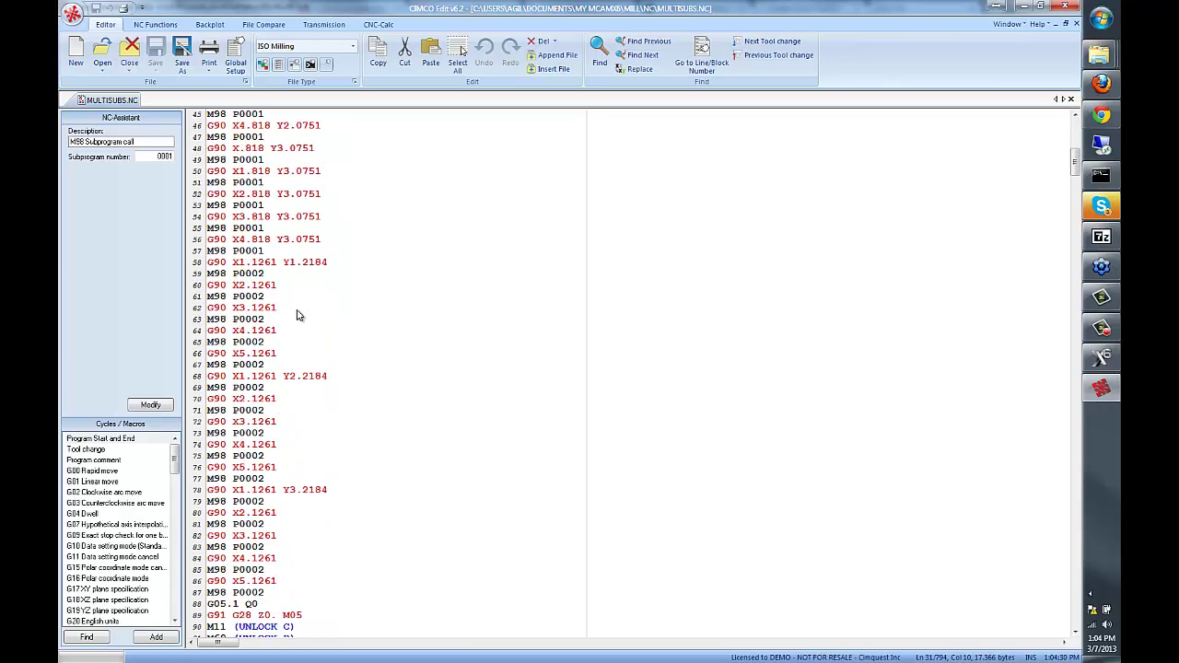
pyautogui.moveTo(246, 266); pyautogui.dragTo(302, 267)
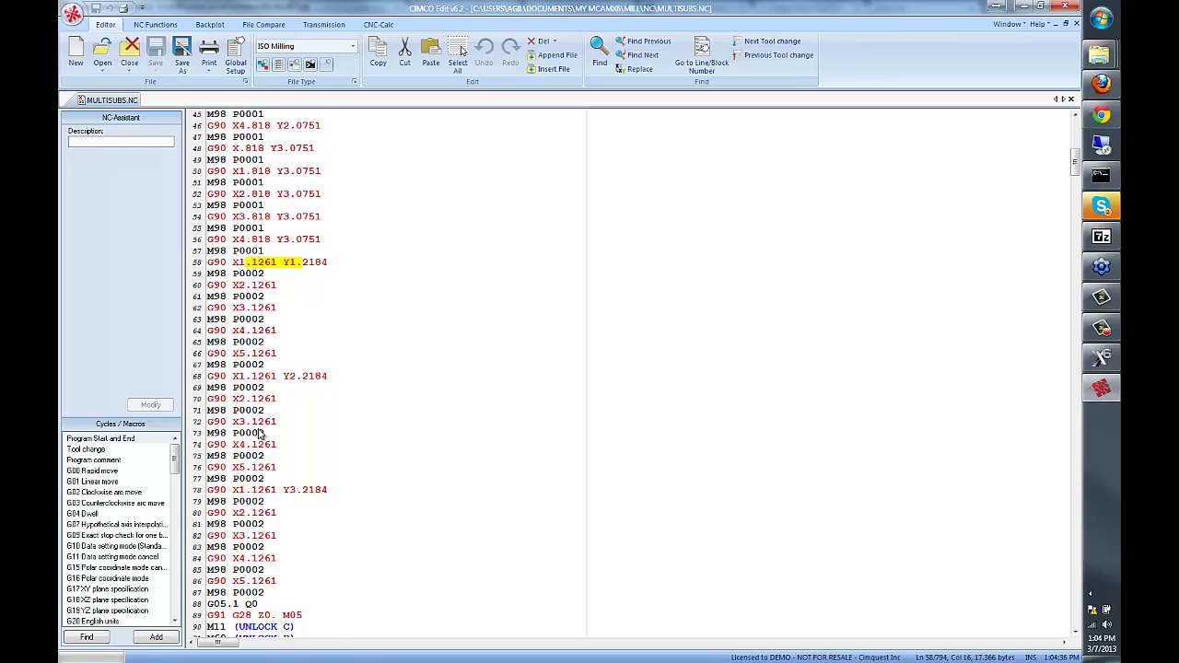
pyautogui.scroll(-15, 267, 429)
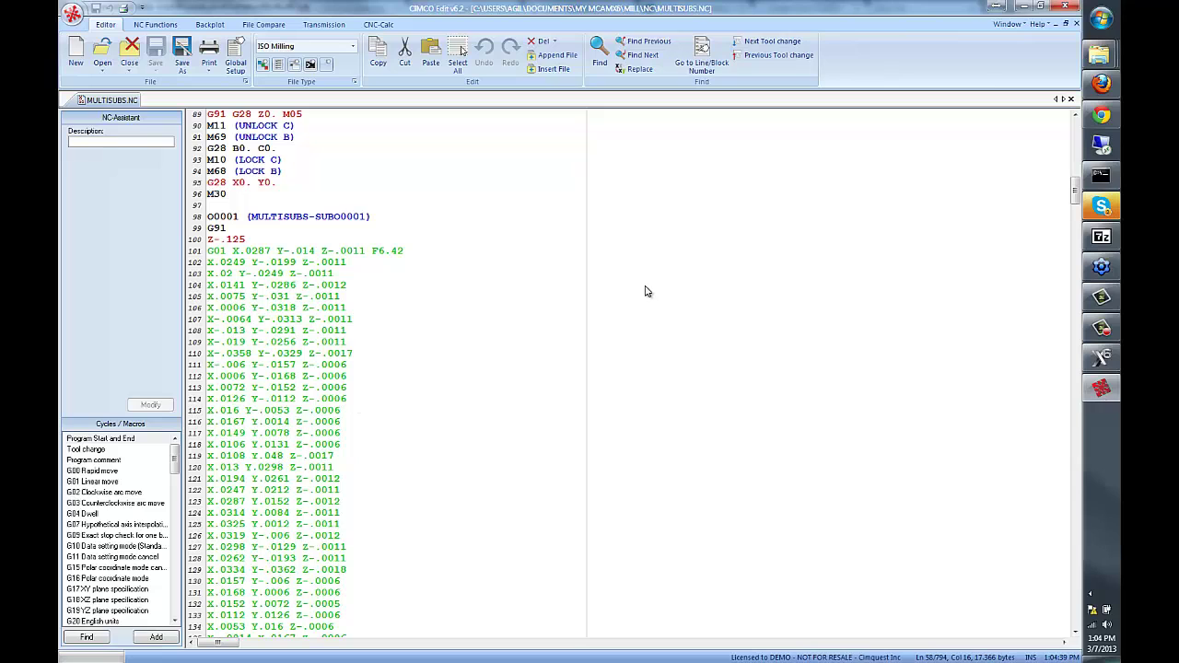
# - Backplot the MULTISUBS.NC program in CIMCO Edit and trace the tool position at several code lines in the main program and subprogram
pyautogui.click(210, 25)
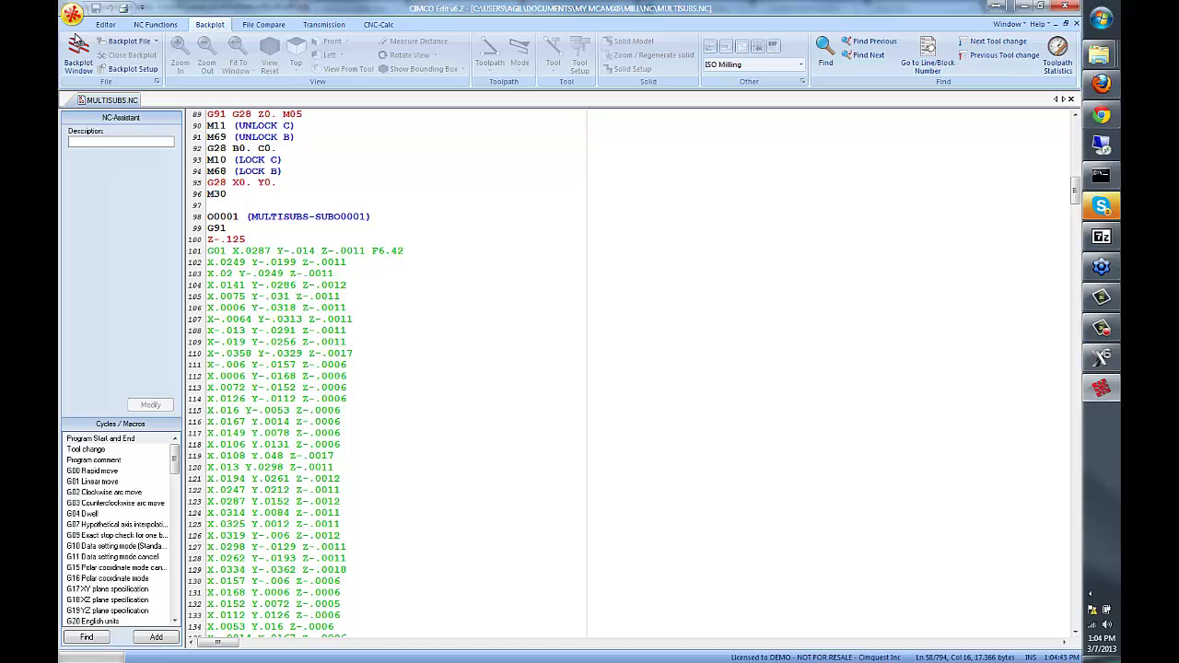
pyautogui.click(104, 54)
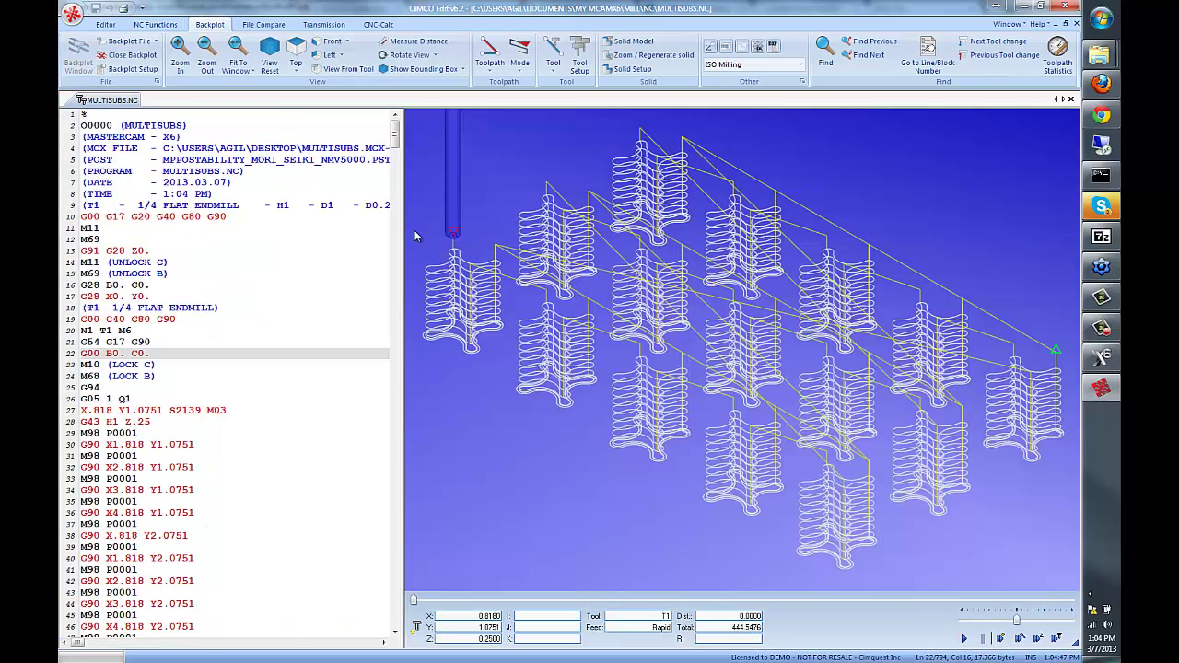
pyautogui.click(181, 264)
pyautogui.scroll(-5, 227, 341)
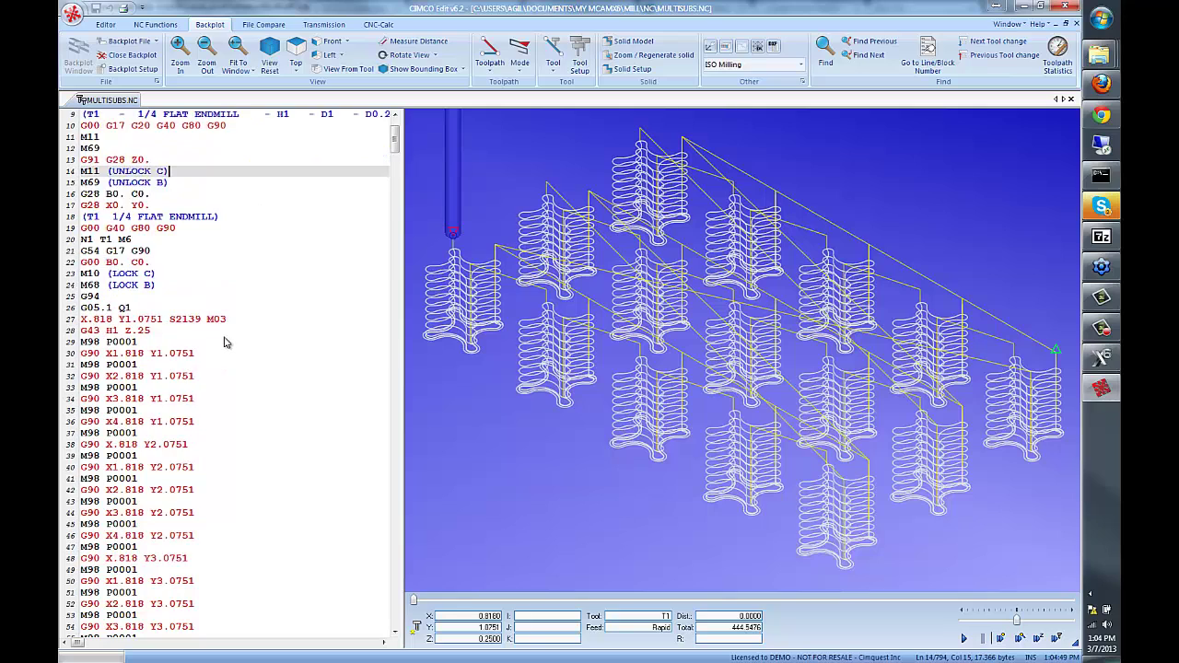
pyautogui.click(227, 342)
pyautogui.click(273, 399)
pyautogui.scroll(-20, 276, 390)
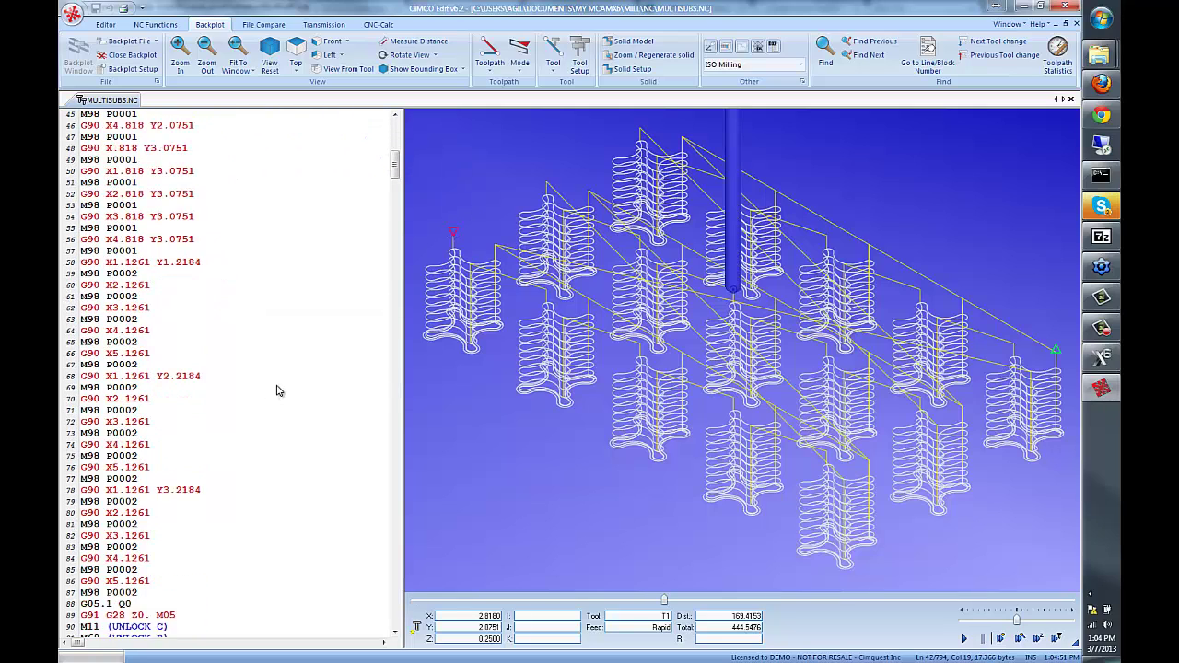
pyautogui.click(260, 366)
pyautogui.scroll(-20, 261, 367)
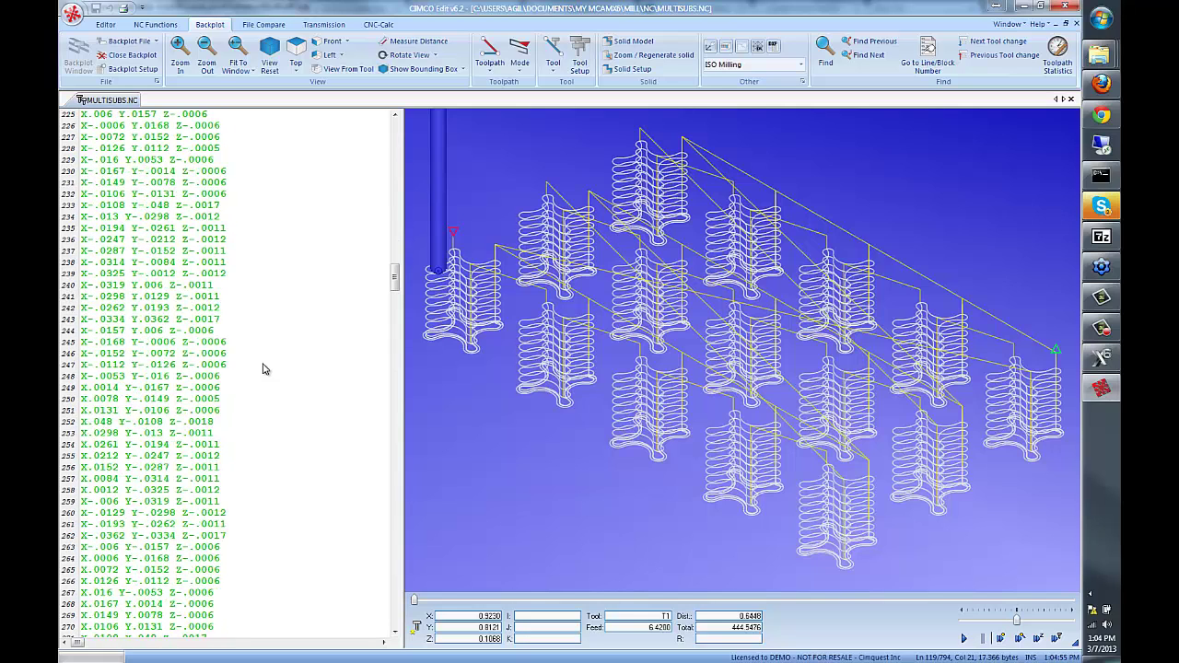
# - Close the NC editor to return to Mastercam, and show the random-locations pattern part in the top view
pyautogui.click(1072, 7)
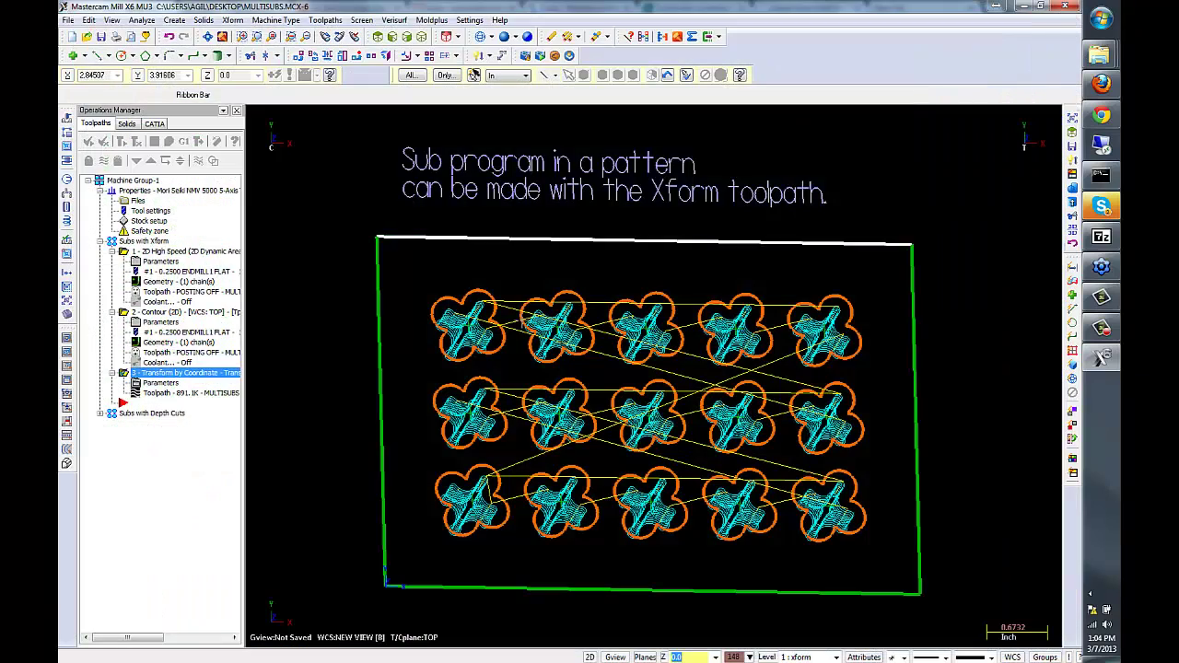
pyautogui.click(378, 36)
pyautogui.press('Right')
pyautogui.press('Right')
pyautogui.press('Right')
pyautogui.press('Right')
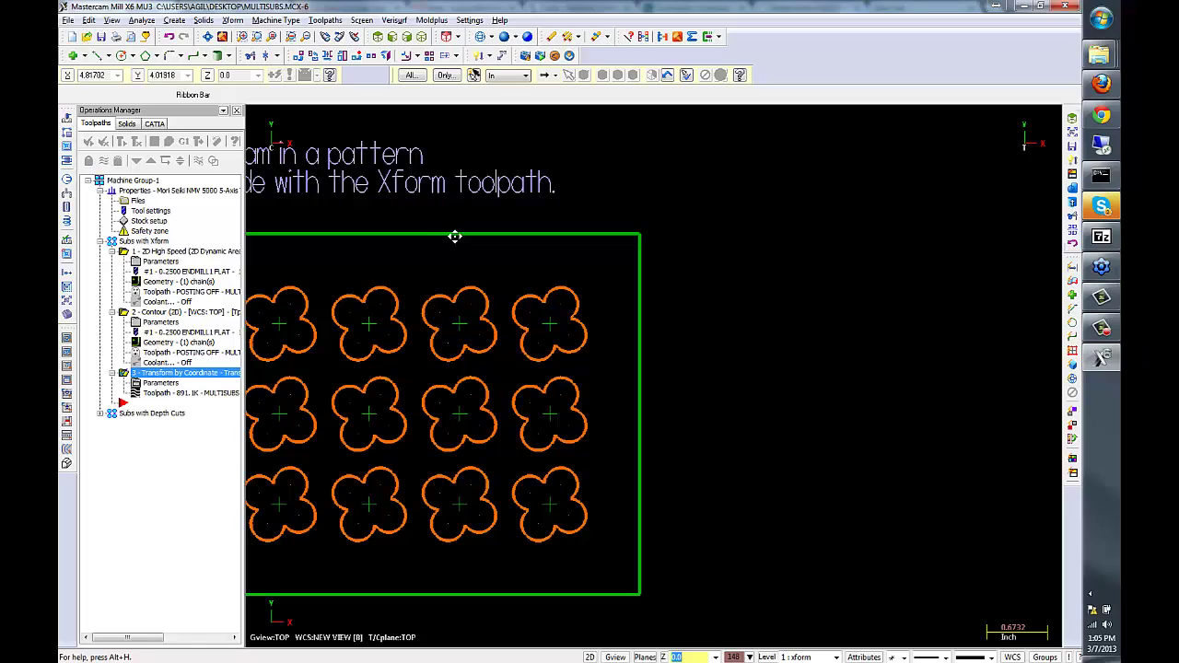
pyautogui.press('Right')
pyautogui.press('Right')
pyautogui.press('Right')
pyautogui.press('Right')
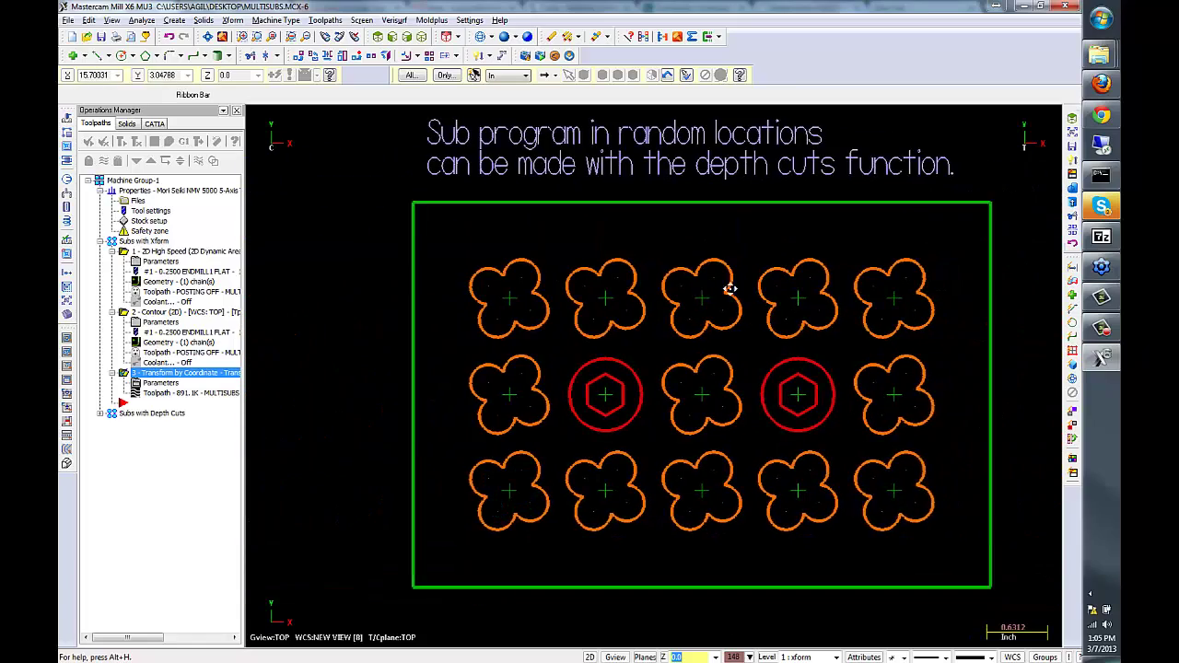